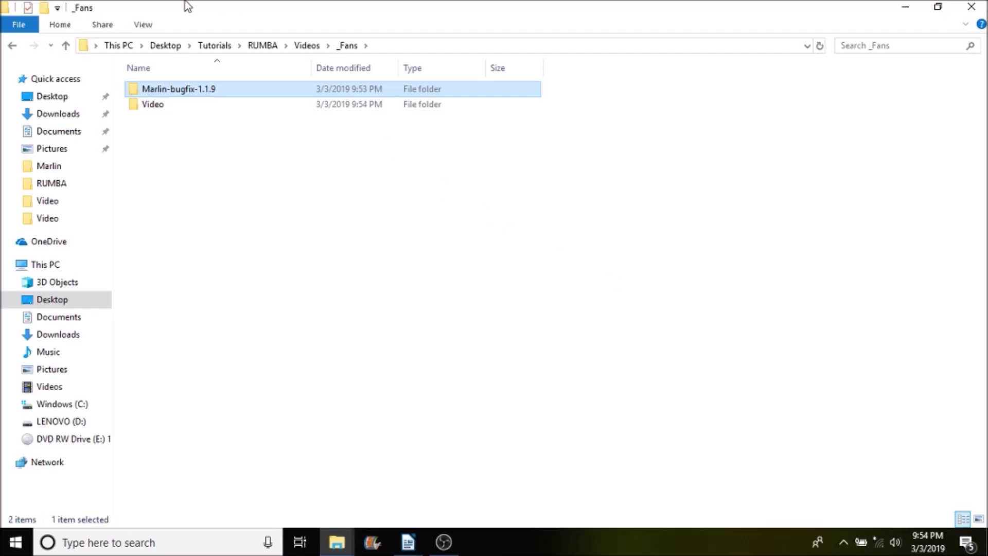
Step: Open boards.h from the Marlin folder of Marlin-bugfix-1.1.9 in Notepad++
double_click(174, 95)
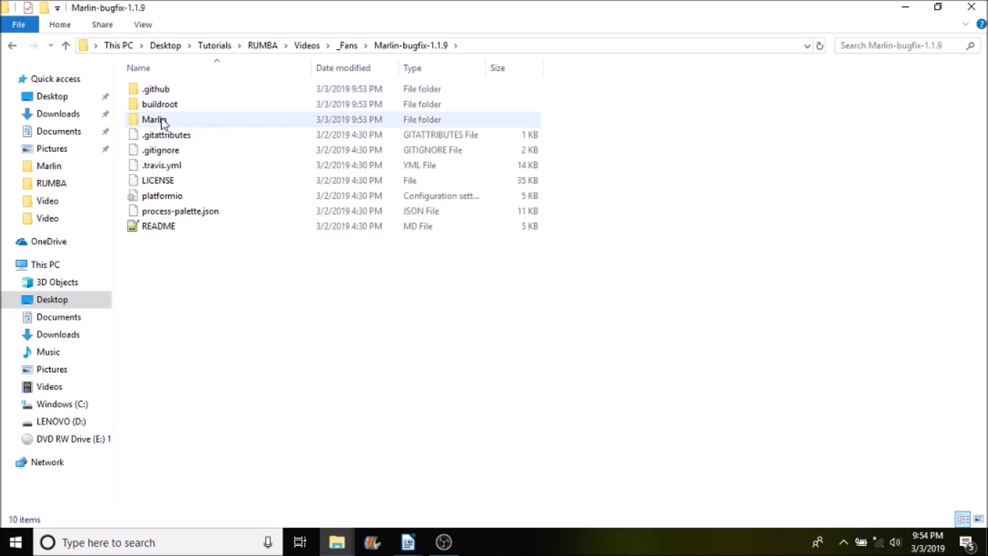
double_click(164, 120)
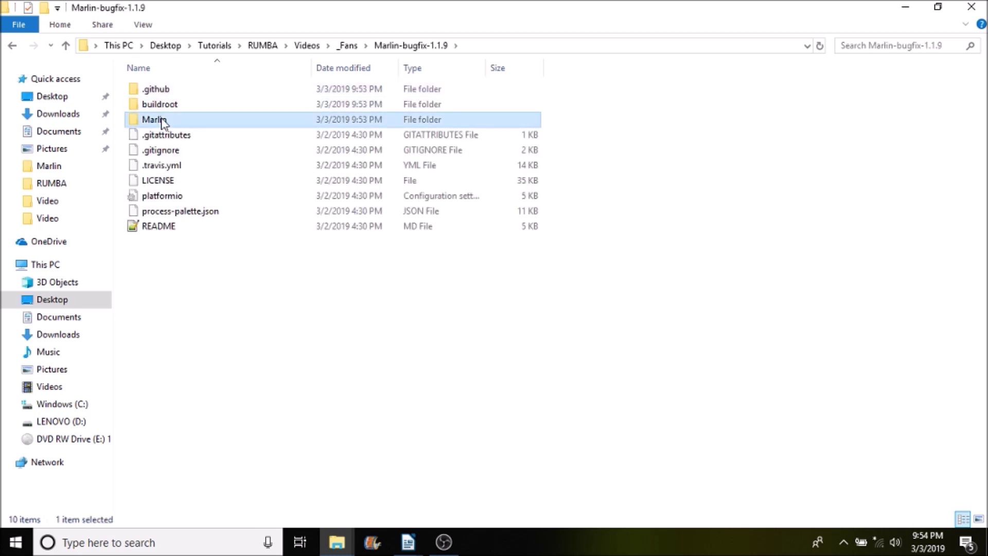
left_click(166, 150)
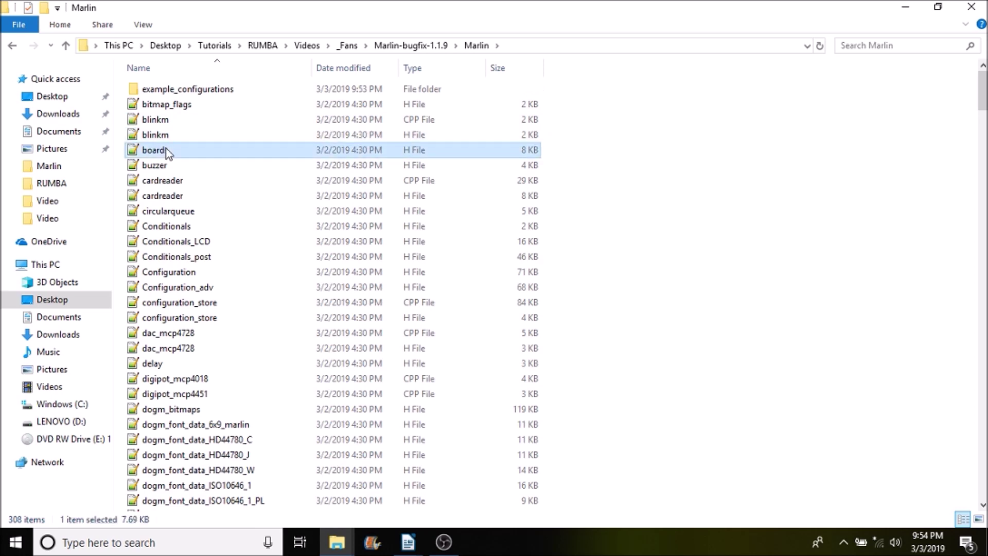
double_click(166, 149)
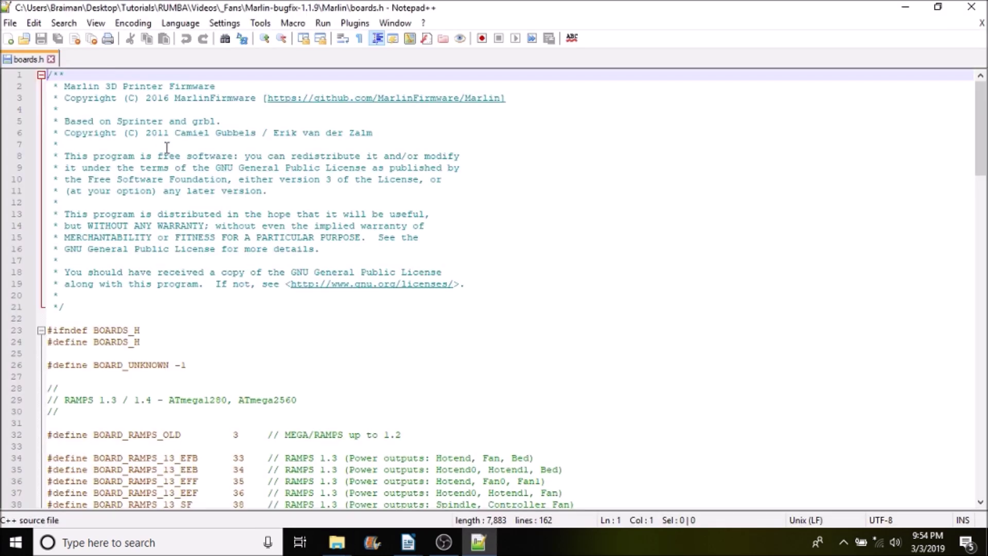
Step: Search boards.h for 'rumba' to find the BOARD_RUMBA entry
key("ctrl+f")
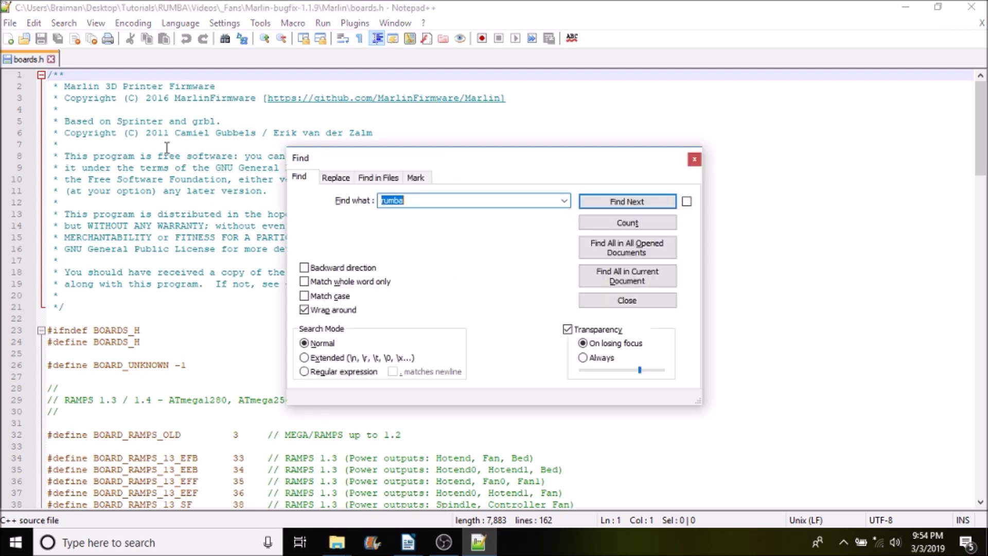
key("Return")
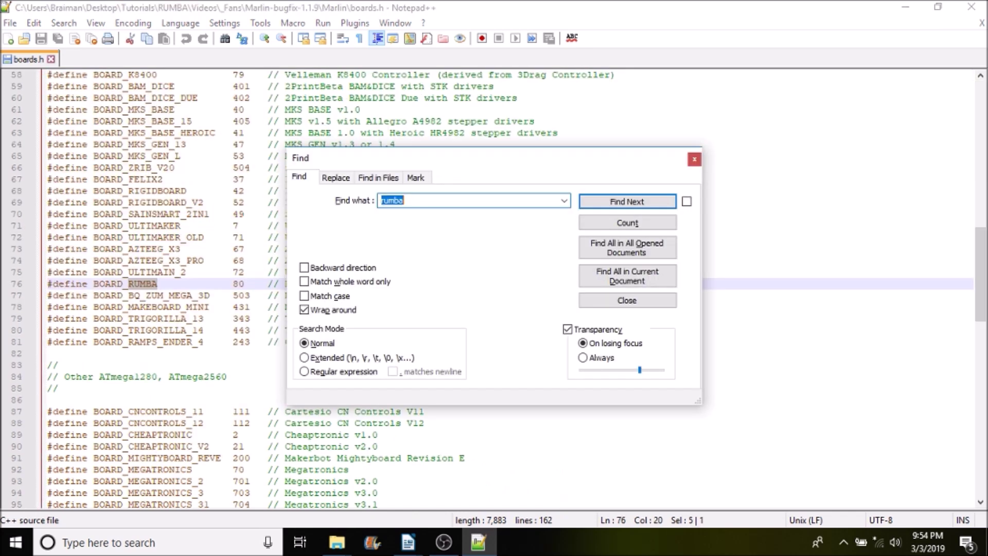
left_click(696, 160)
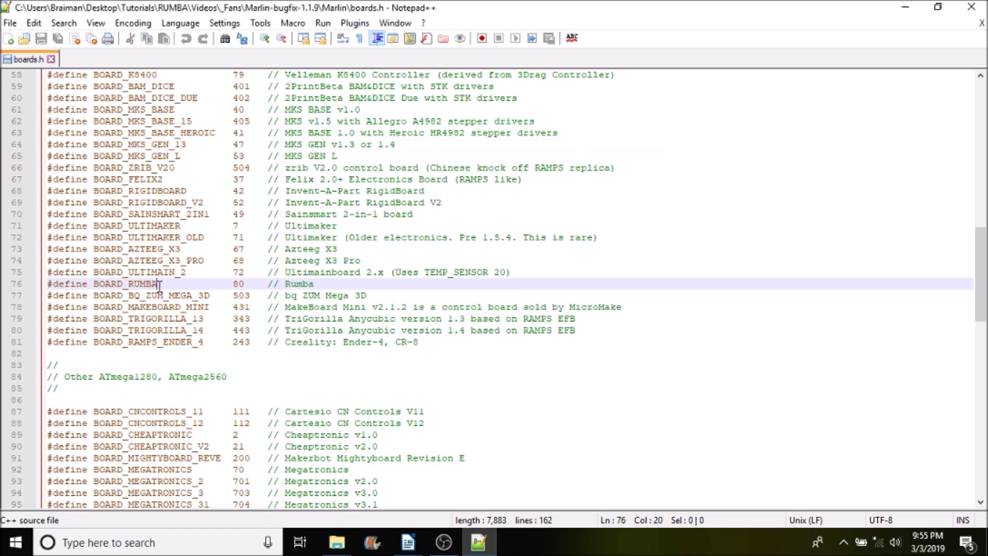
Step: Copy the name BOARD_RUMBA from line 76 to the clipboard
left_click_drag(156, 285, 95, 285)
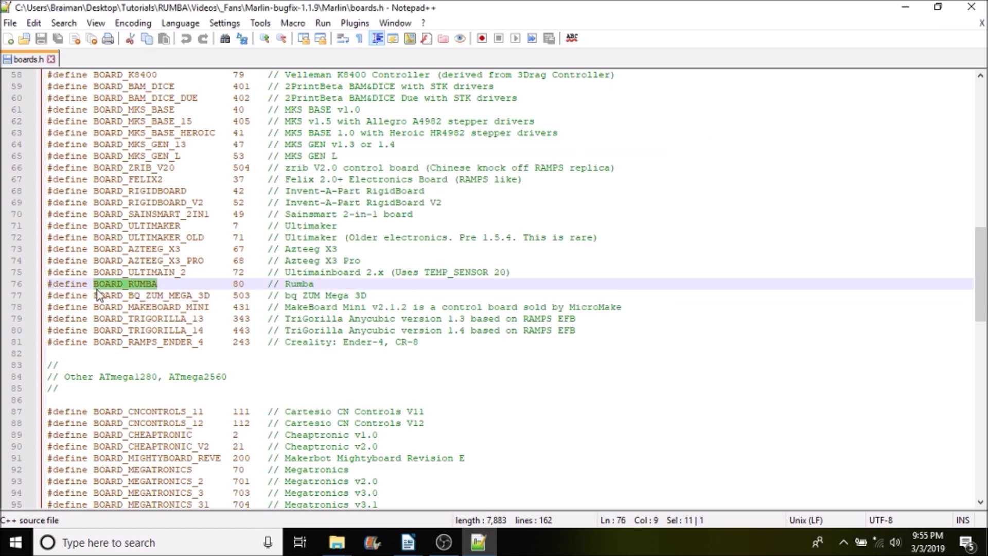
right_click(100, 294)
left_click(137, 252)
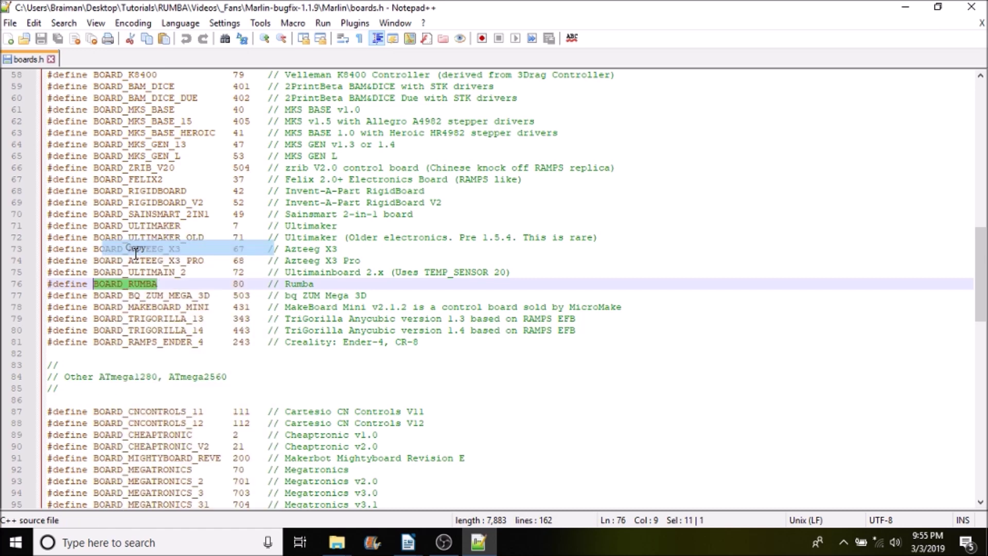
Step: Close Notepad++ and open the Marlin sketch in the Arduino IDE
left_click(971, 8)
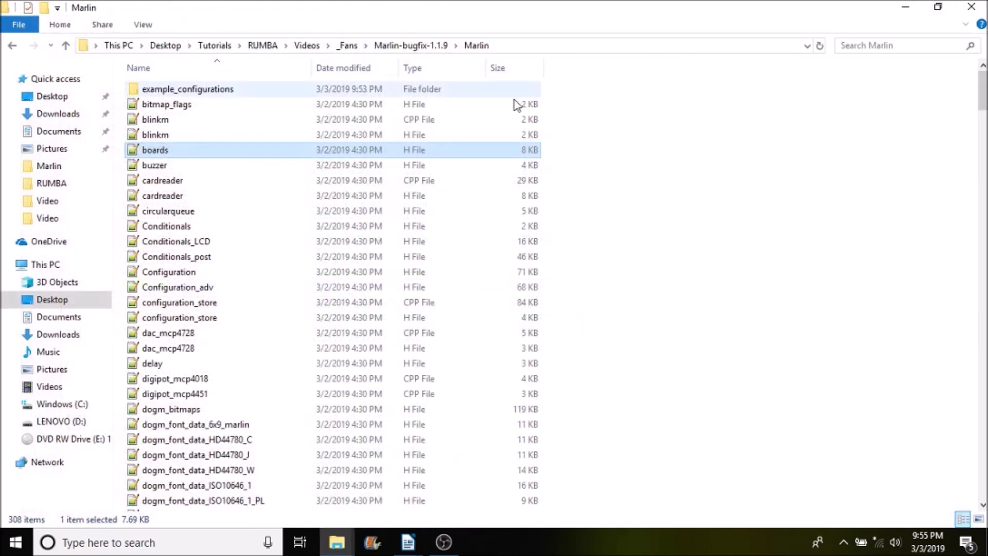
key("m")
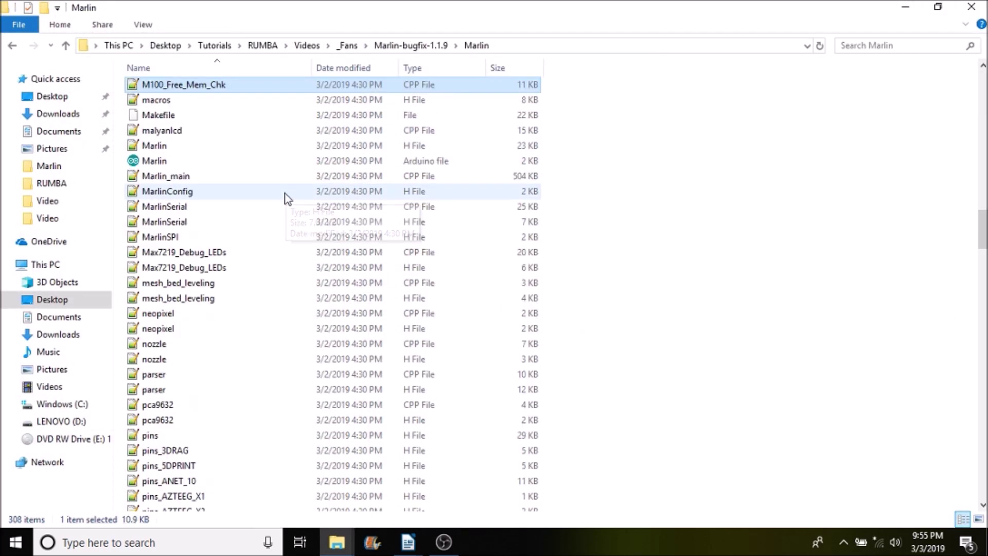
double_click(151, 162)
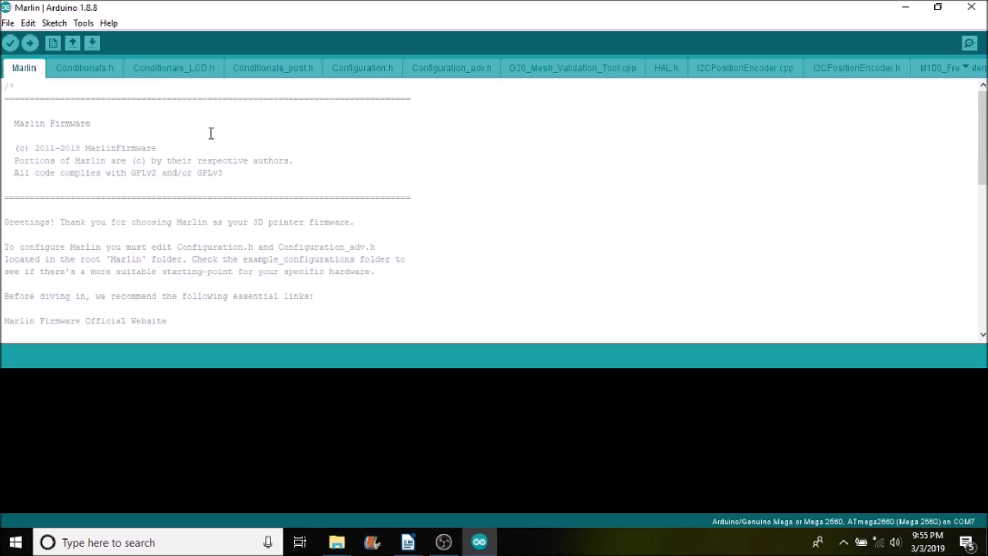
Step: Switch to the Configuration.h tab and start a search there
left_click(369, 71)
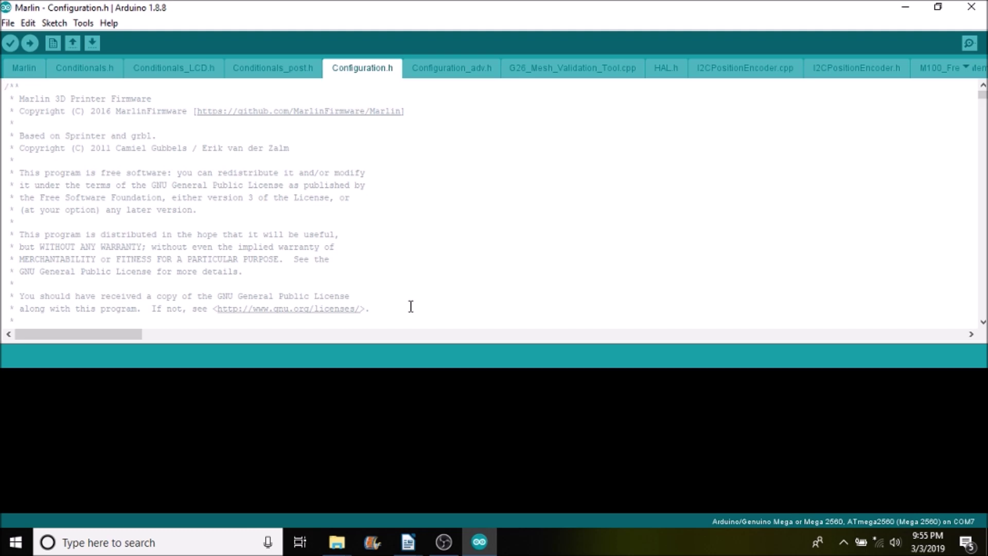
key("ctrl+f")
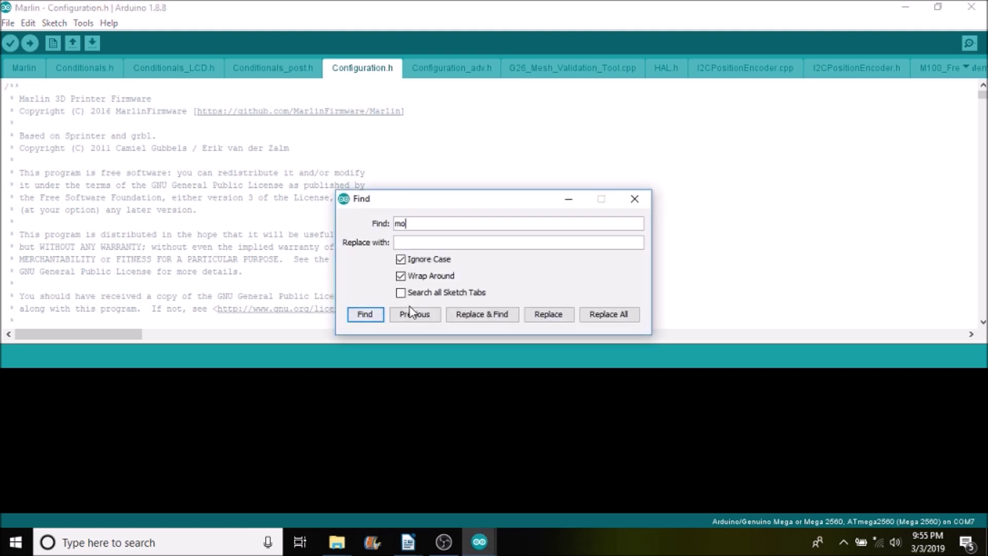
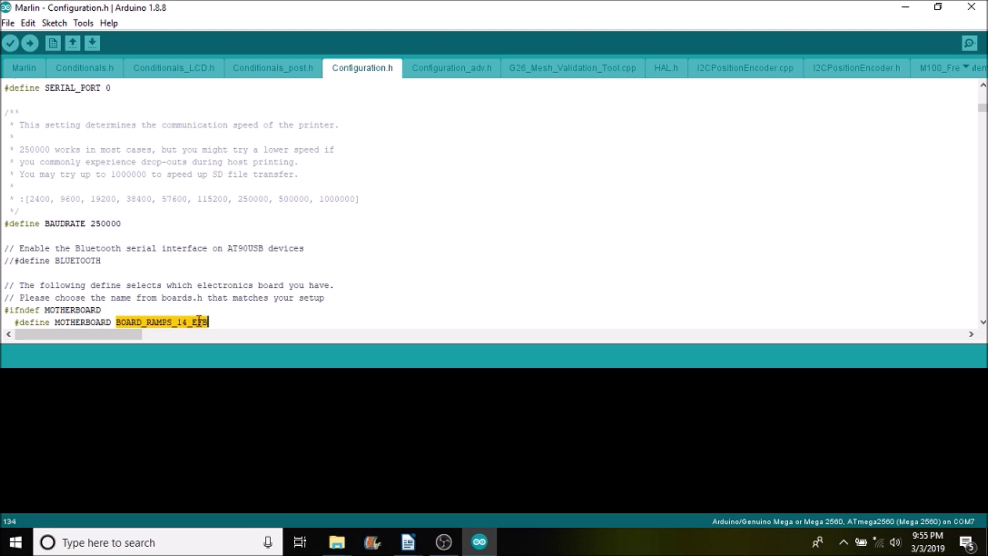
Step: Paste BOARD_RUMBA over the selected BOARD_RAMPS_14_EFB motherboard value in Configuration.h
right_click(197, 321)
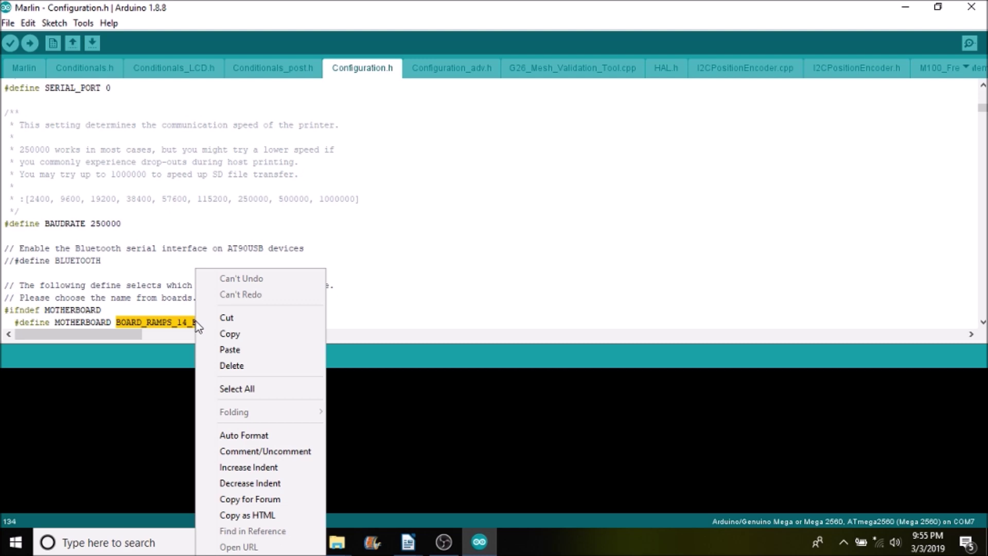
left_click(231, 346)
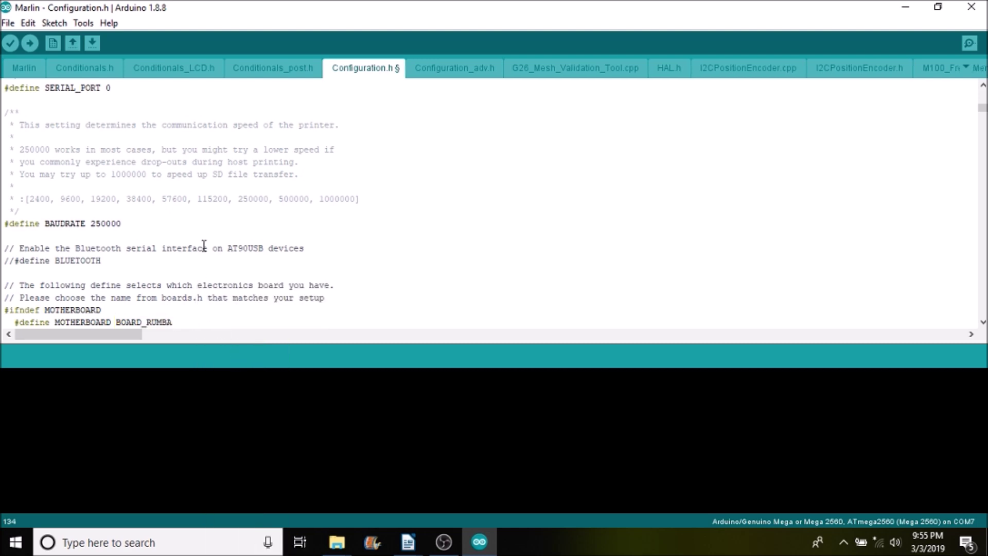
scroll(205, 245, "up", 10)
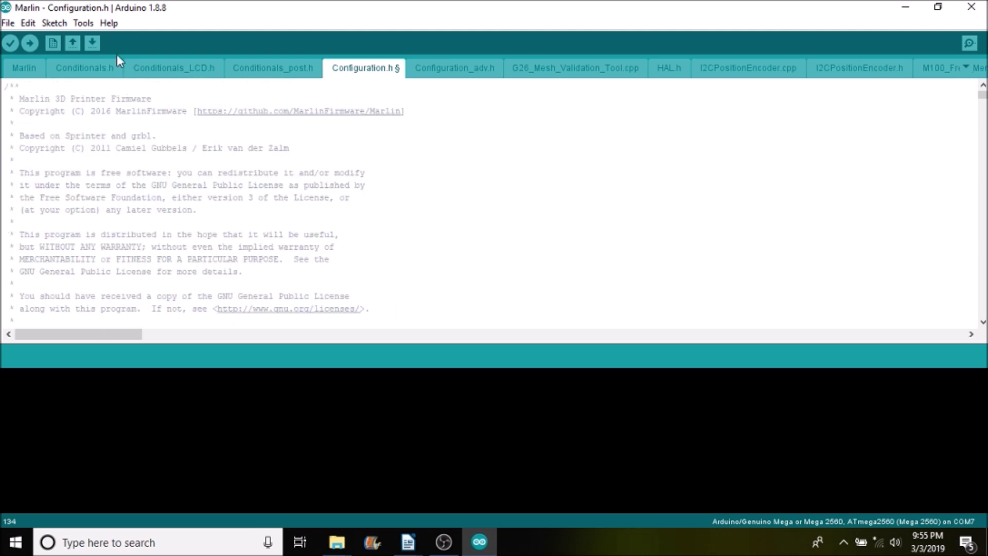
Step: Check the Tools menu shows Mega 2560 board, ATmega2560 processor and COM7, changing nothing
left_click(82, 23)
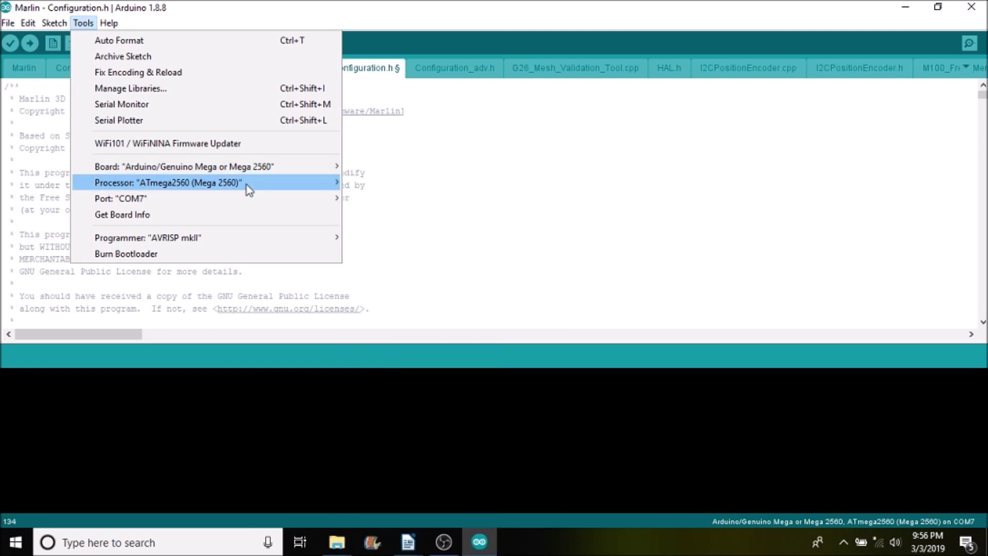
left_click(561, 173)
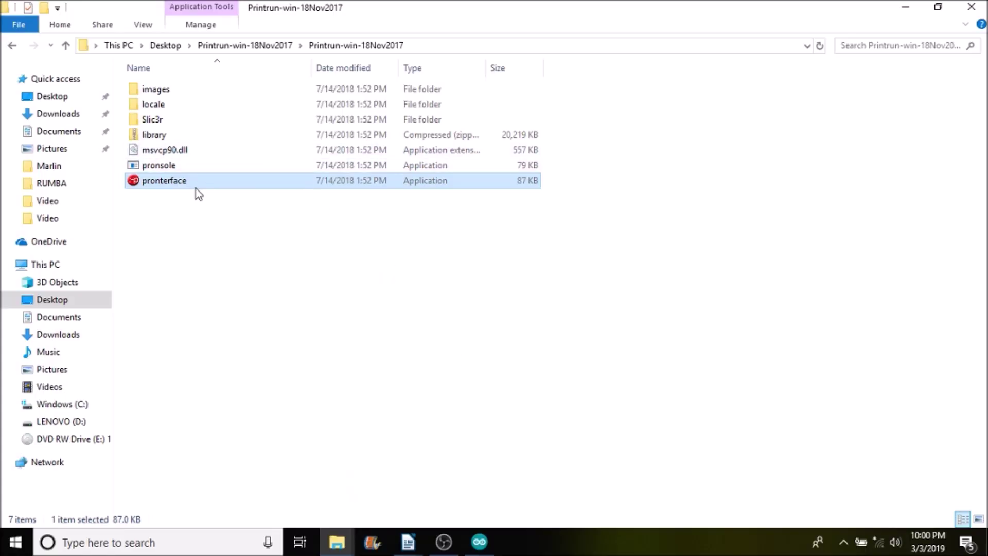
mouse_move(163, 181)
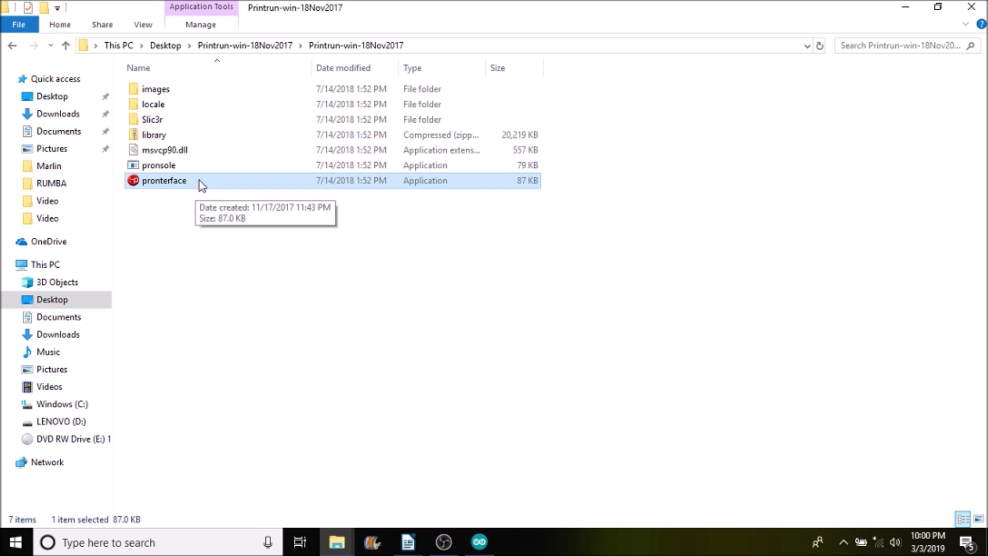
Step: Launch pronterface.exe from the Printrun-win-18Nov2017 folder and connect to the printer
double_click(201, 181)
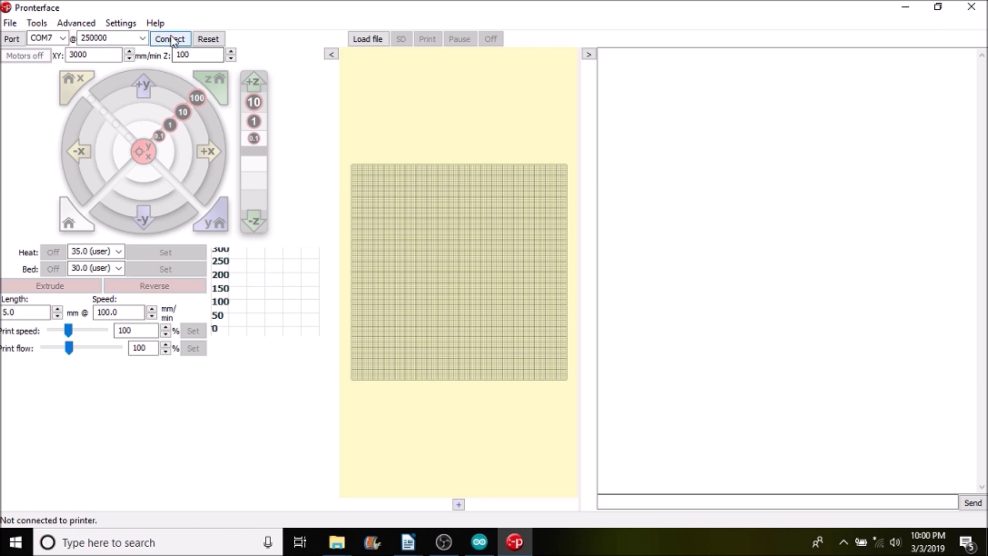
left_click(169, 39)
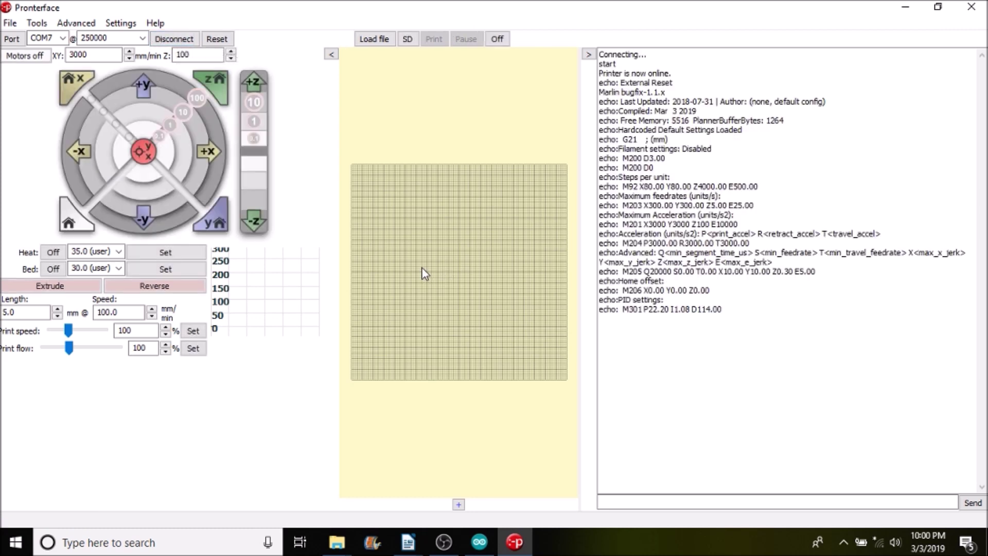
Step: Send M106 P0 S200 from the command field to run the first fan at 200
left_click(652, 502)
type("M106")
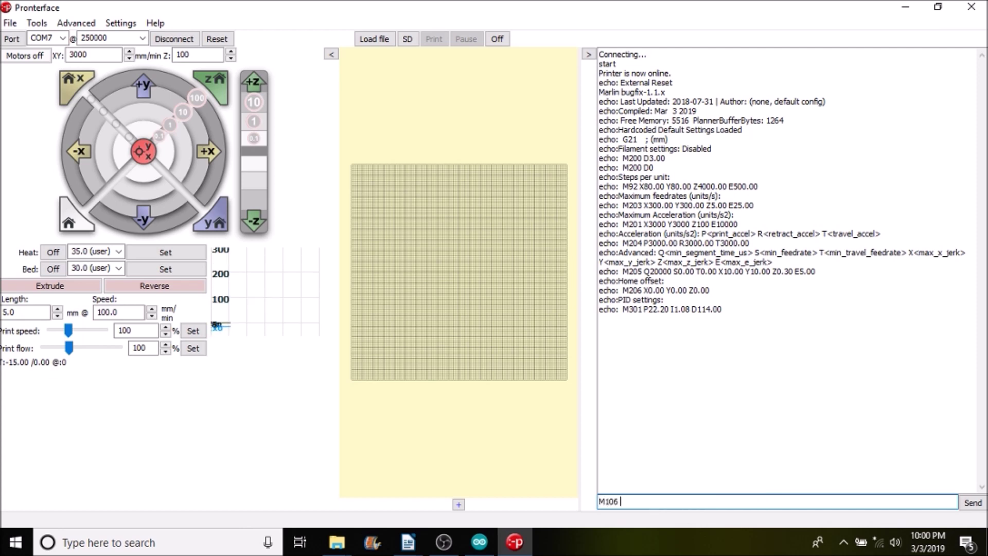
type("P0 S")
type("200")
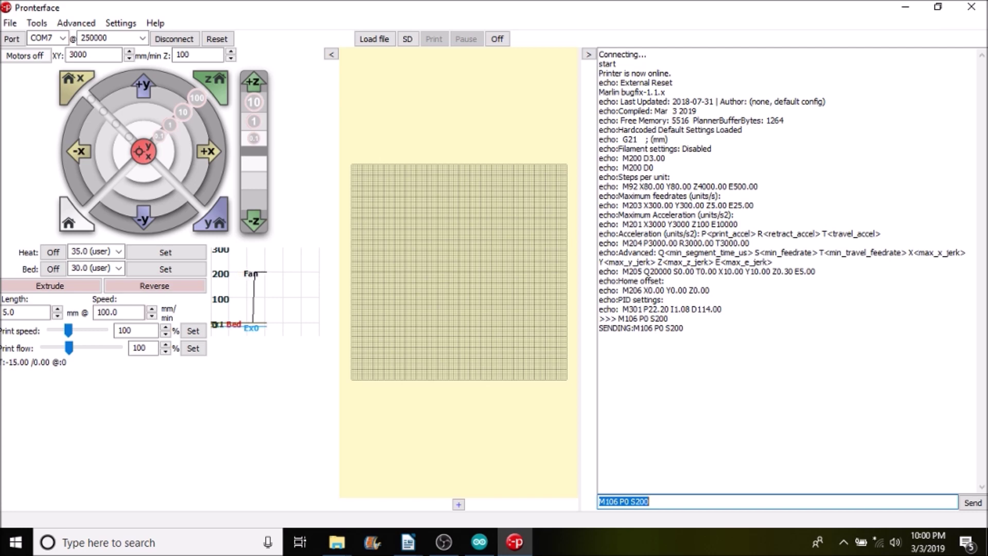
left_click(631, 501)
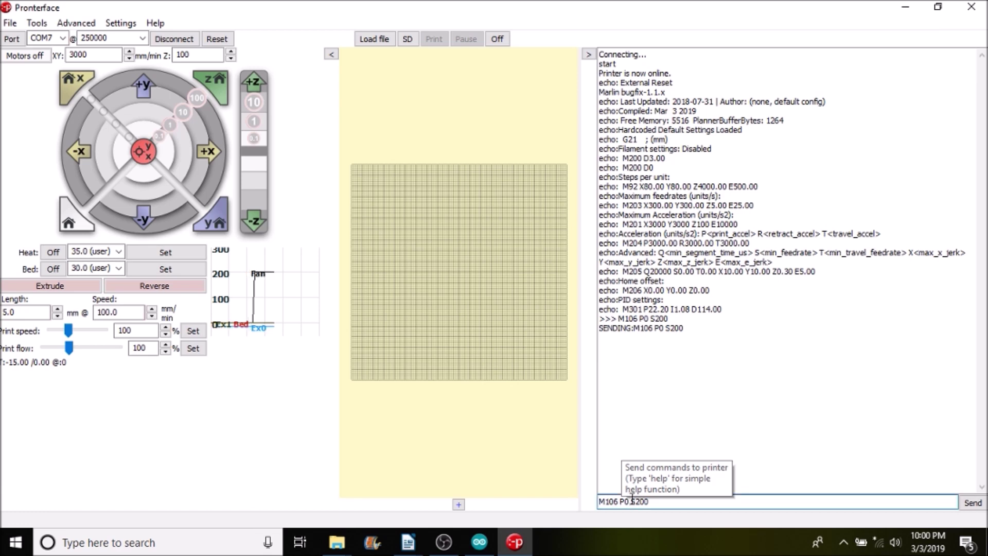
Step: Change the command to M106 P1 S255 and send it for the second fan
double_click(631, 502)
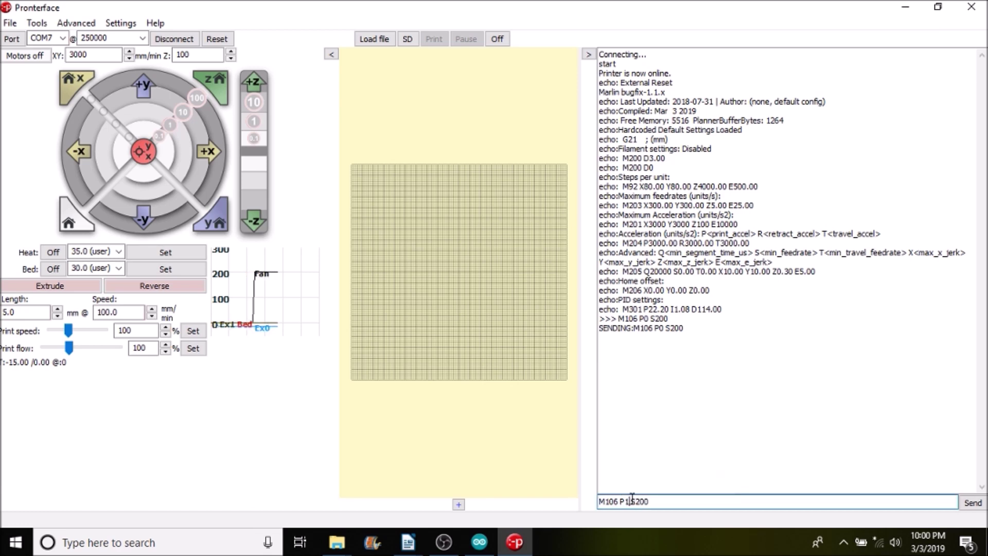
type("1 S2")
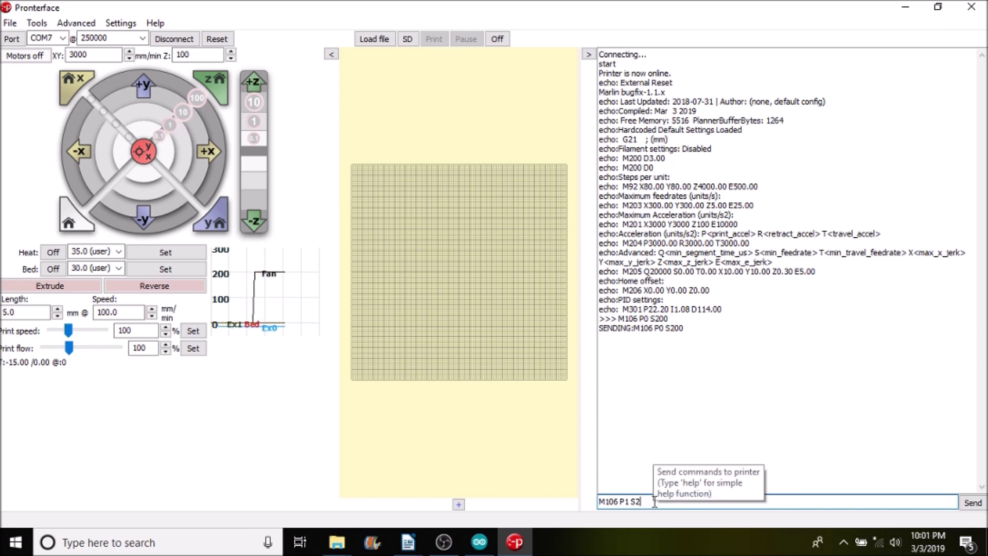
type("55")
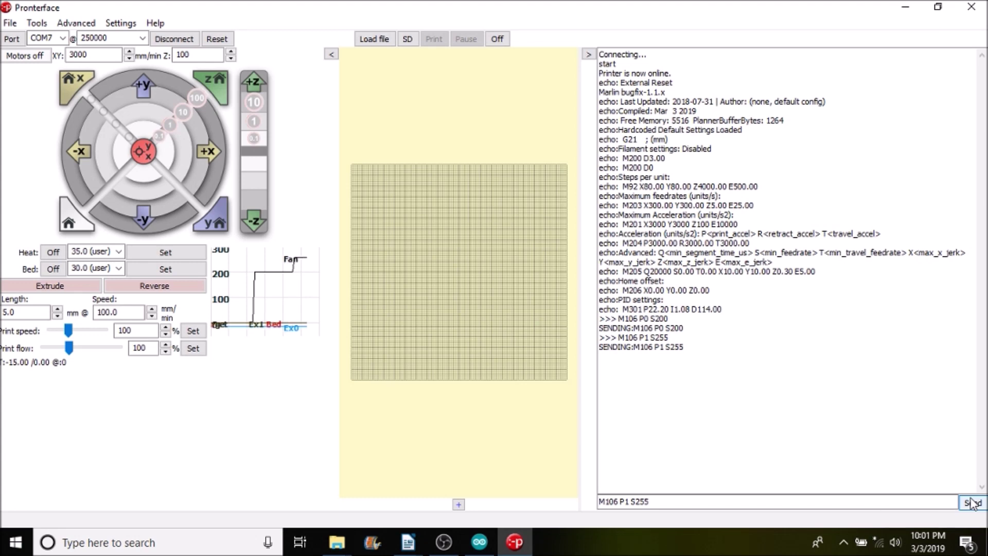
left_click(714, 501)
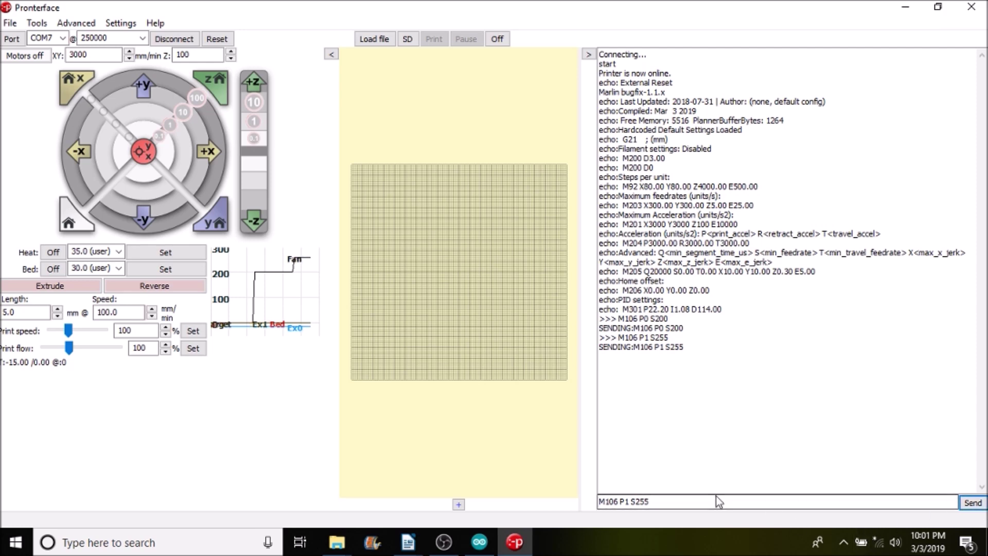
Step: Clear the old command and send M107 P0 and M107 P1 to stop both fans
key("BackSpace")
key("BackSpace")
key("BackSpace")
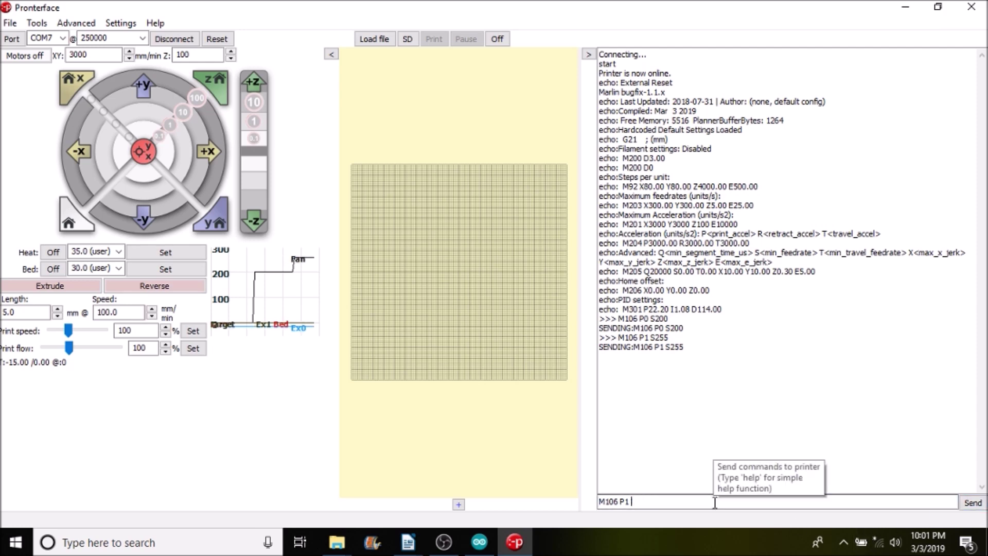
key("BackSpace")
key("BackSpace")
type("\\\\")
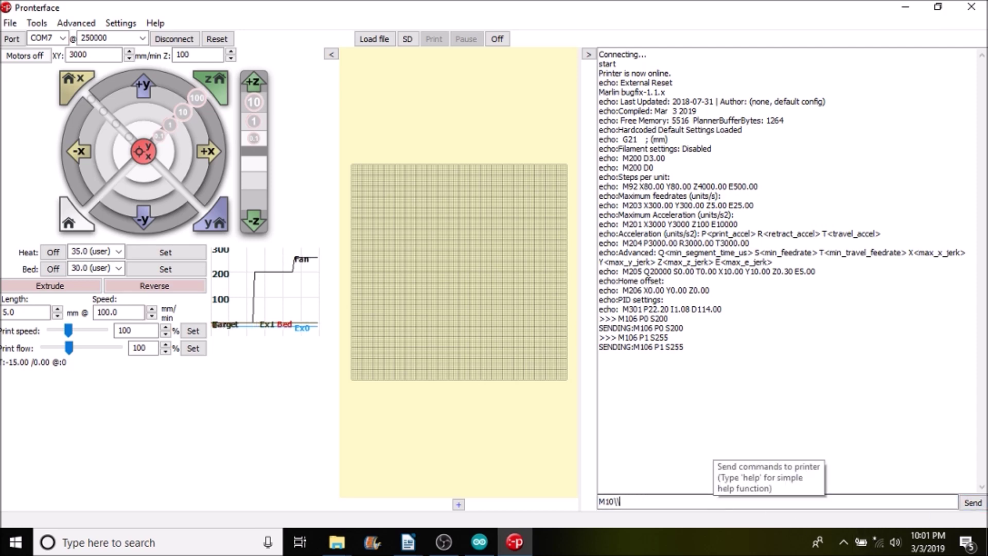
key("BackSpace")
key("BackSpace")
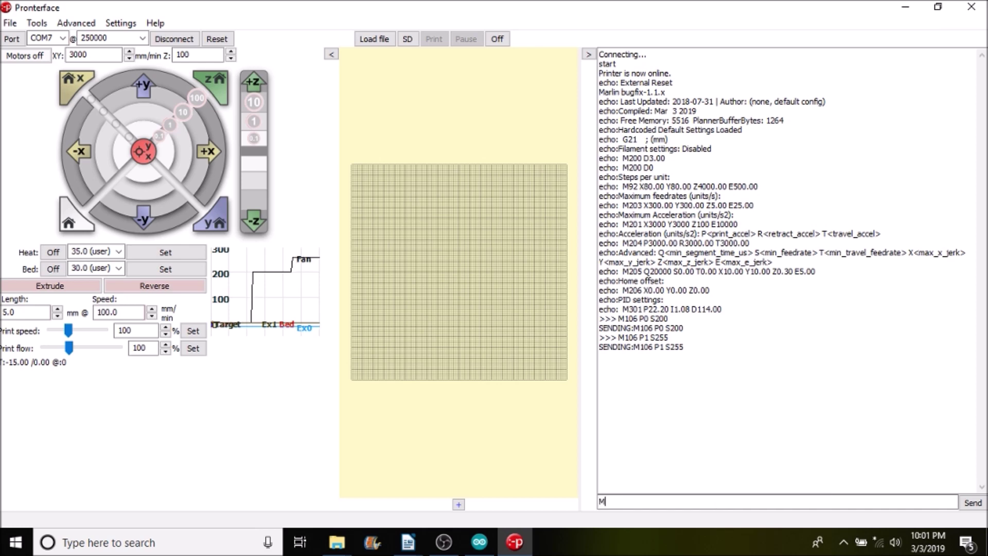
type("107 ")
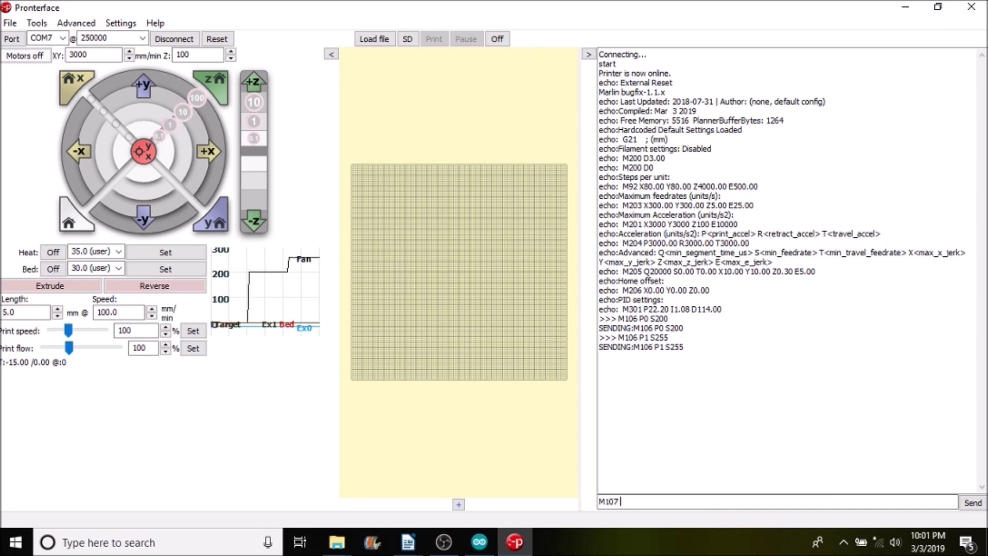
type("P0")
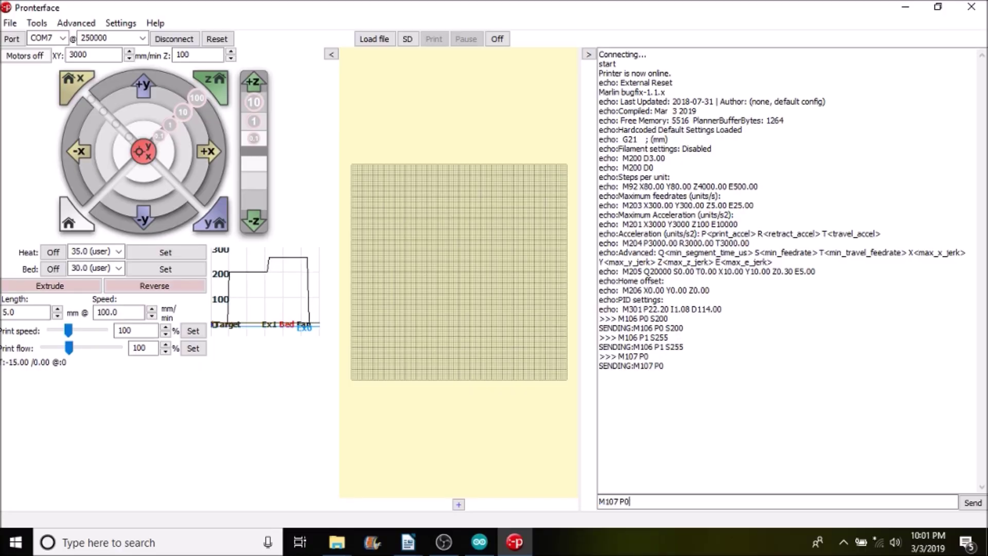
key("BackSpace")
type("1")
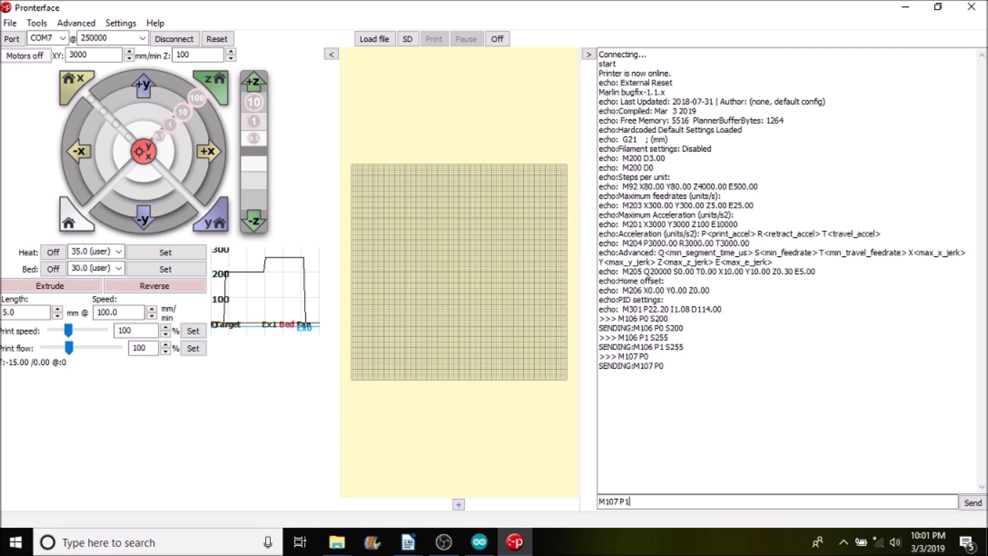
key("Return")
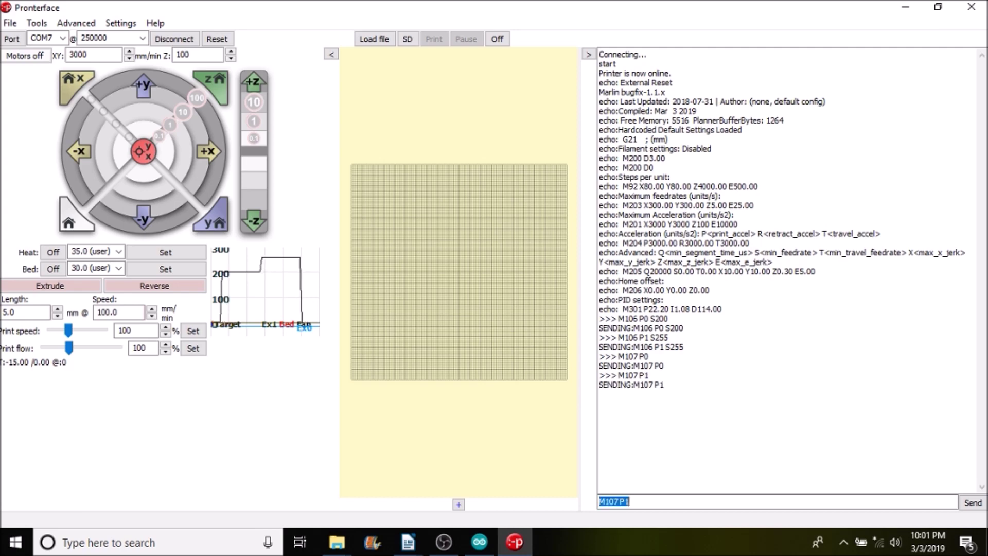